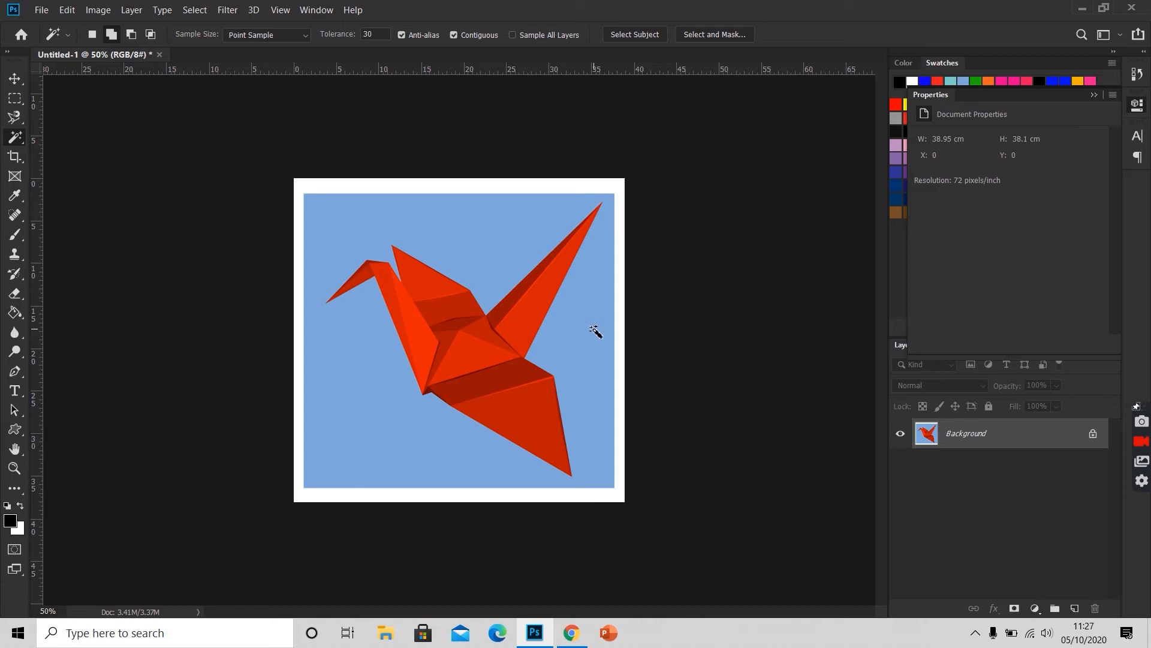
- Try erasing the white border and blue background around the crane with the 150 px hard Eraser, and undo the strokes
key("e")
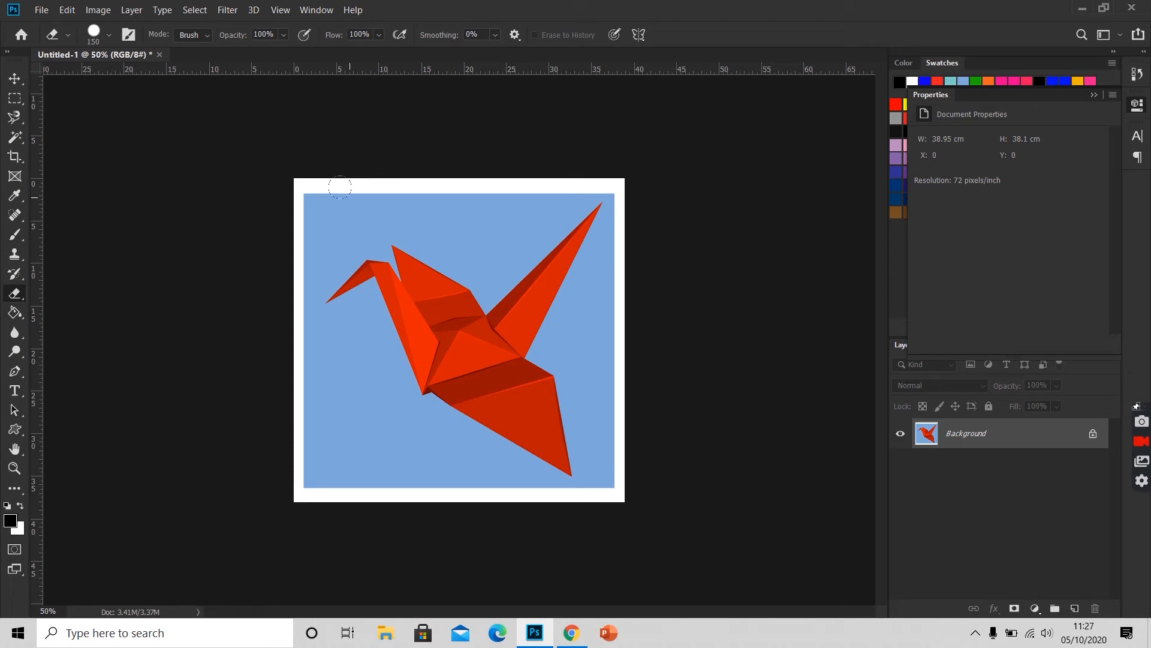
mouse_move(336, 182)
left_mouse_down()
mouse_move(406, 188)
mouse_move(311, 181)
mouse_move(290, 221)
mouse_move(282, 432)
mouse_move(293, 492)
mouse_move(368, 479)
left_mouse_up()
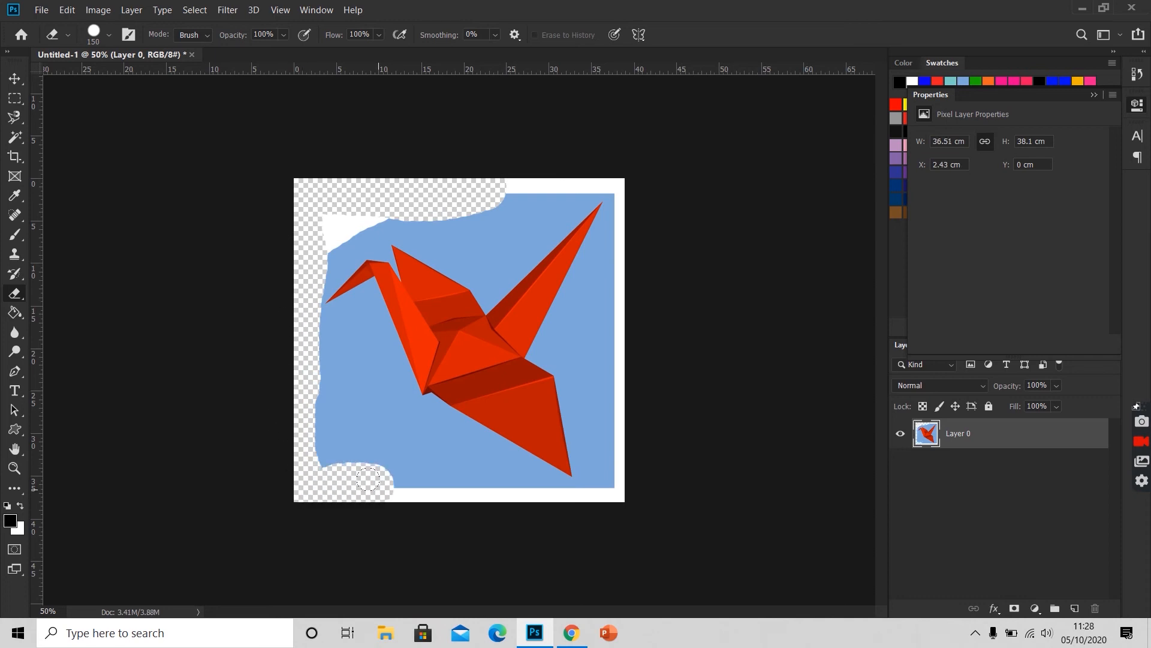
key("ctrl+z")
key("ctrl+z")
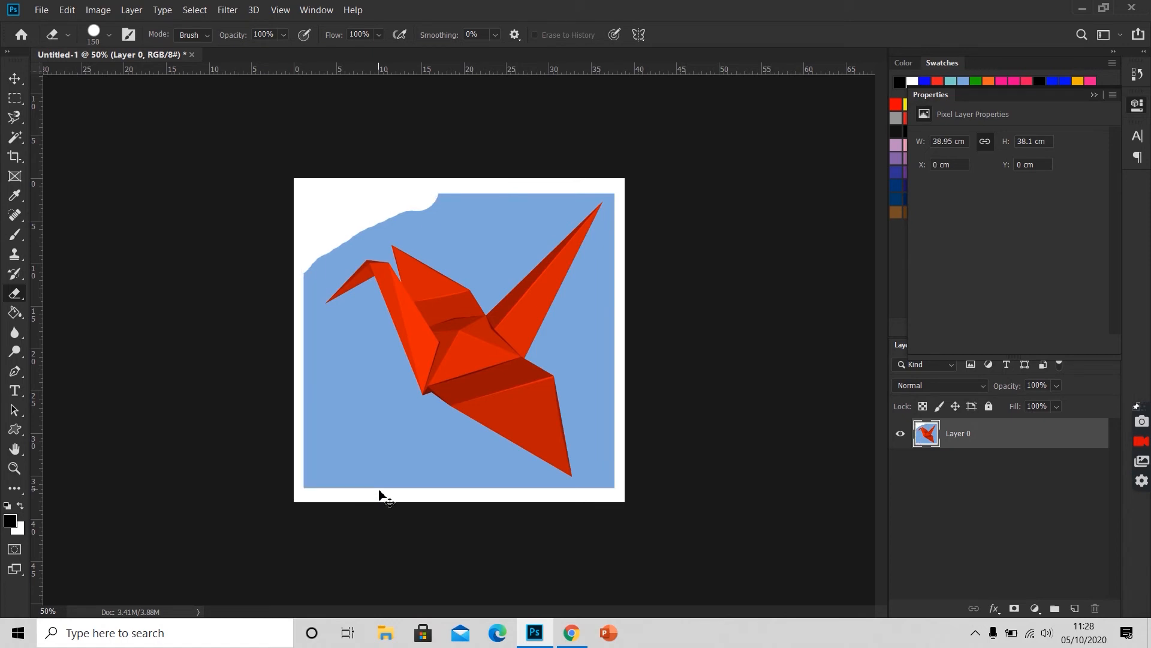
key("ctrl+z")
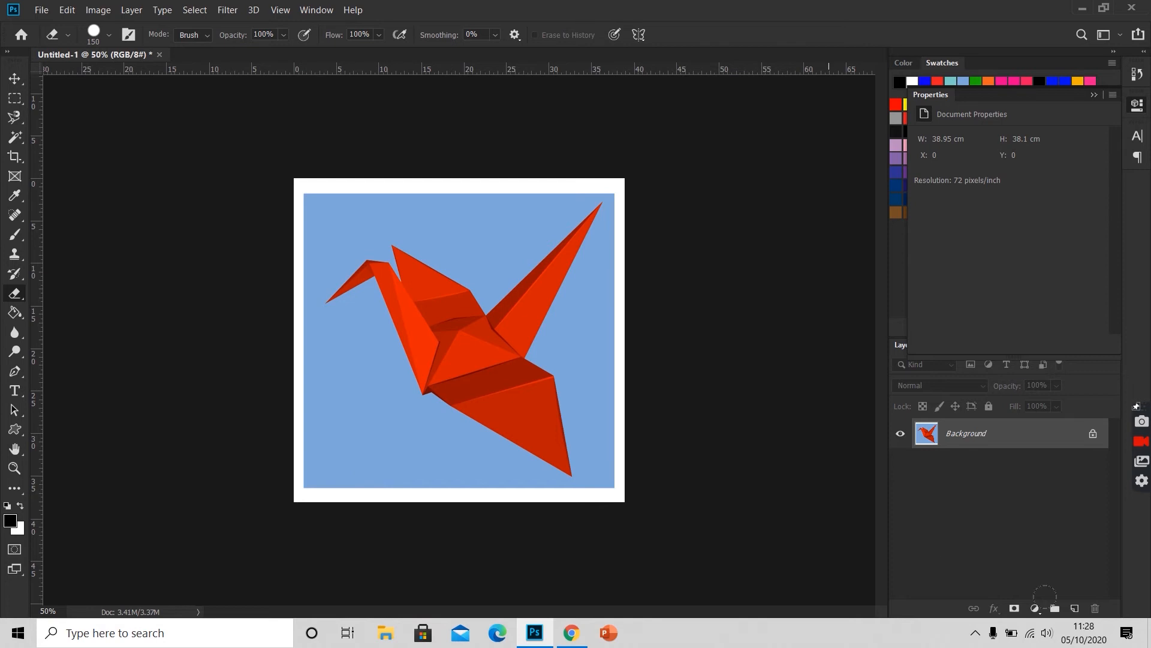
- Turn the locked Background into a regular layer and select the blue area around the crane with the Magic Wand at tolerance 30
key("ctrl+shift+z")
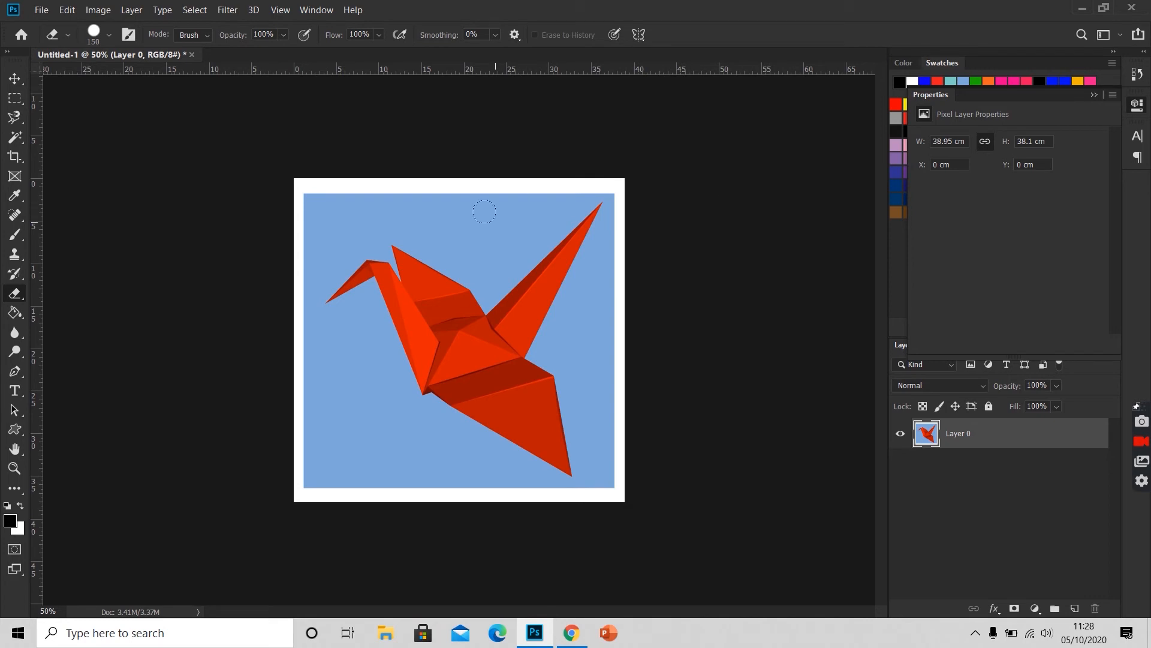
key("w")
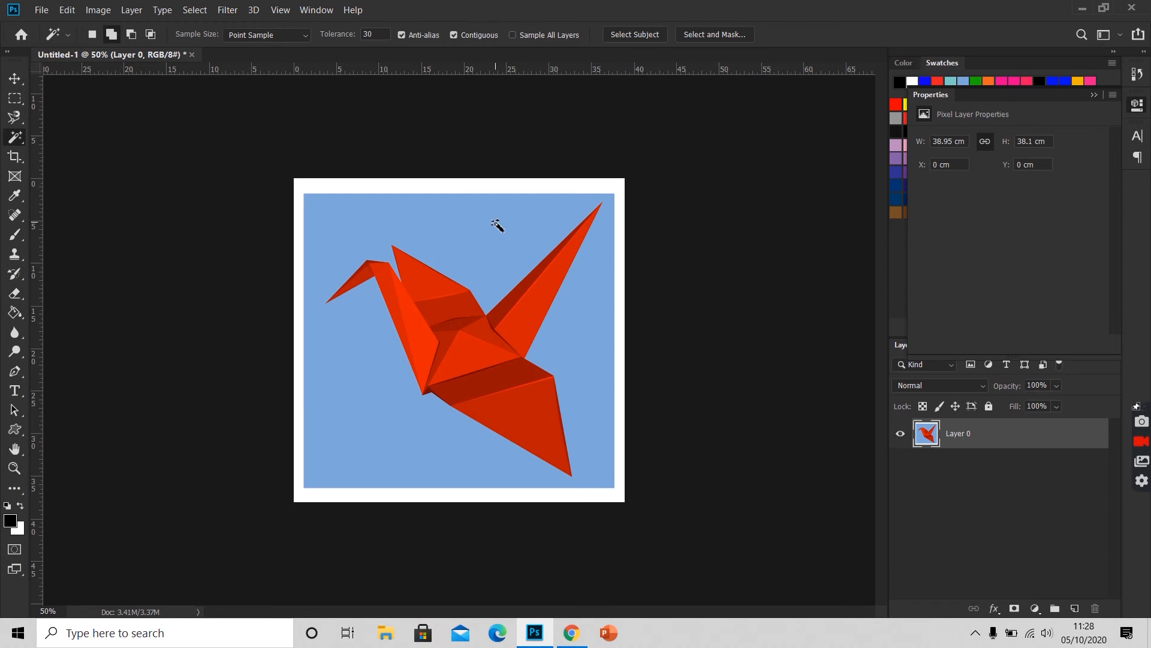
left_click(495, 223)
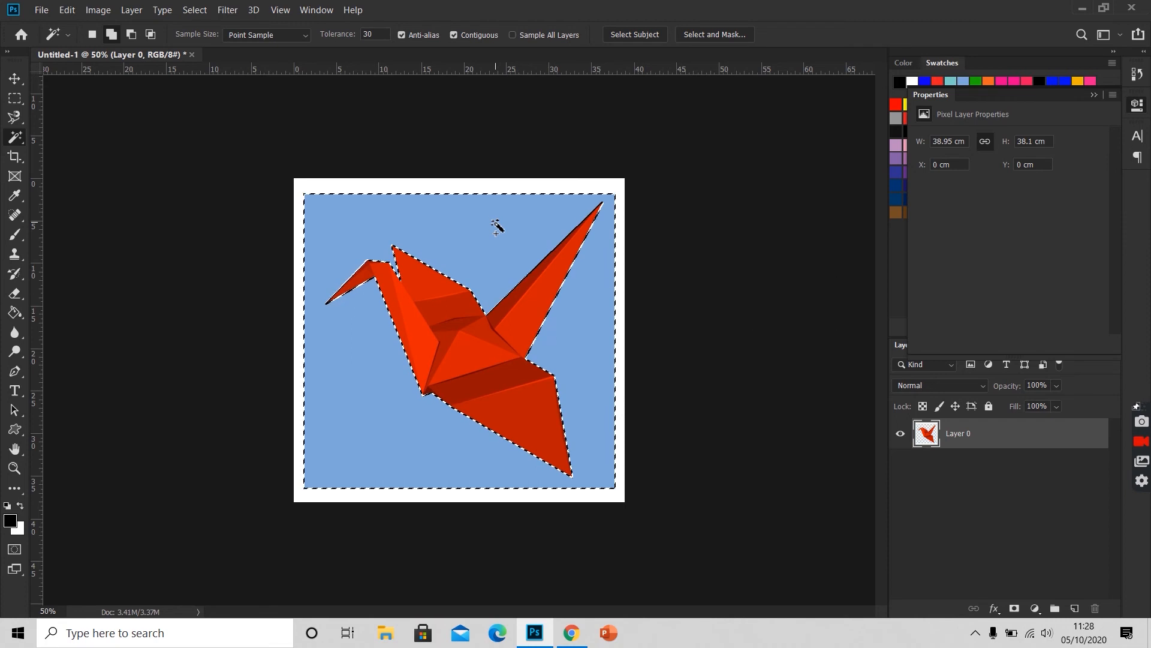
- Try deleting the selected blue area and deselecting, and undo both so the selection is active again
key("Delete")
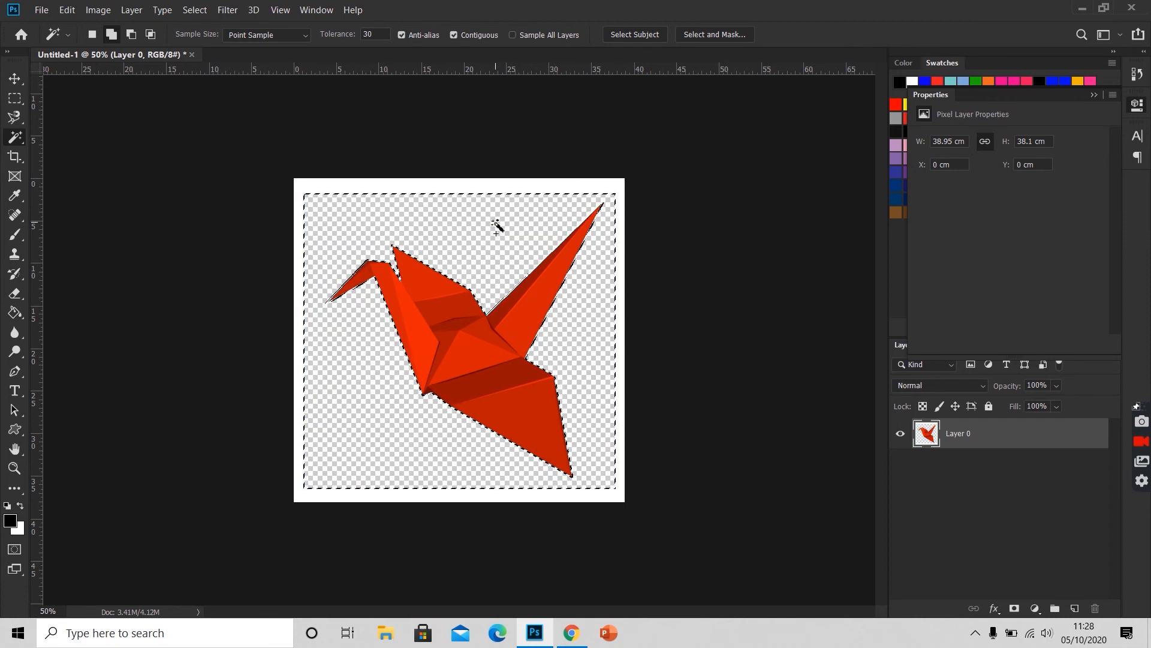
key("ctrl+d")
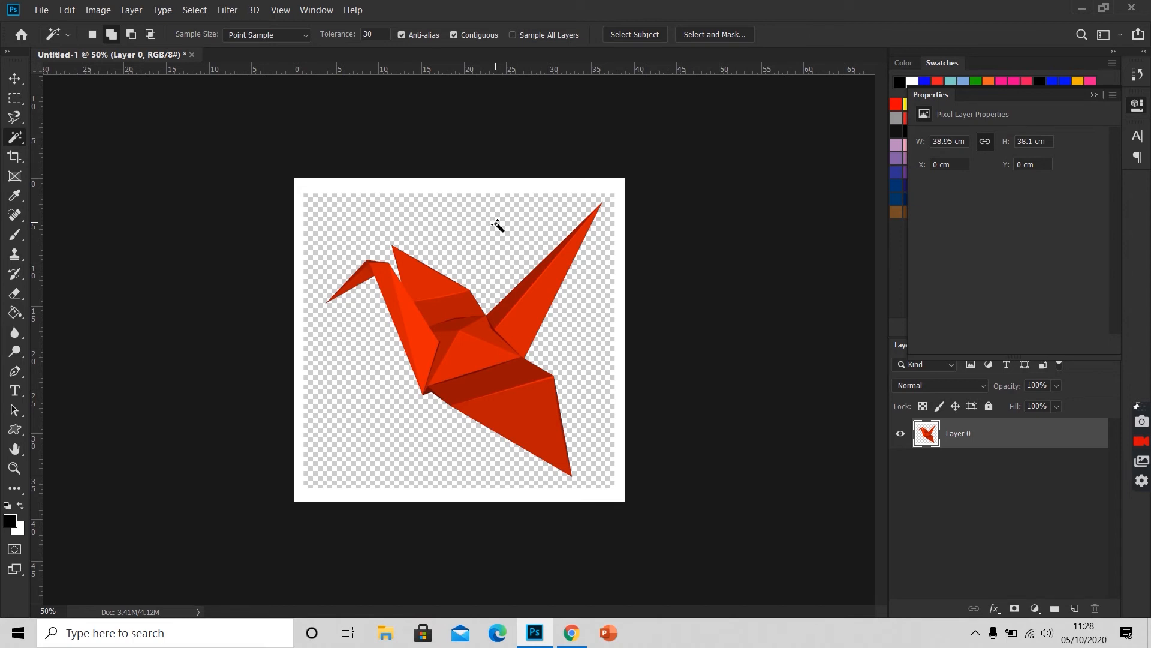
key("ctrl+z")
key("ctrl+z")
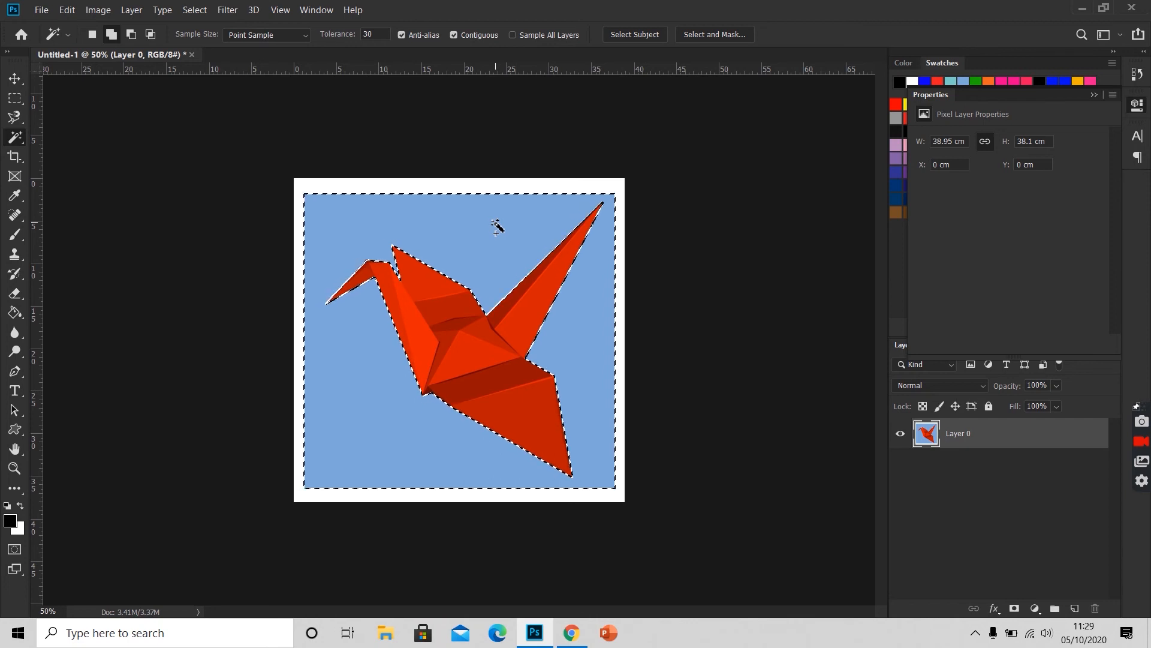
- Try erasing the blue background inside the active selection with the hard Eraser, and undo the erasing
key("e")
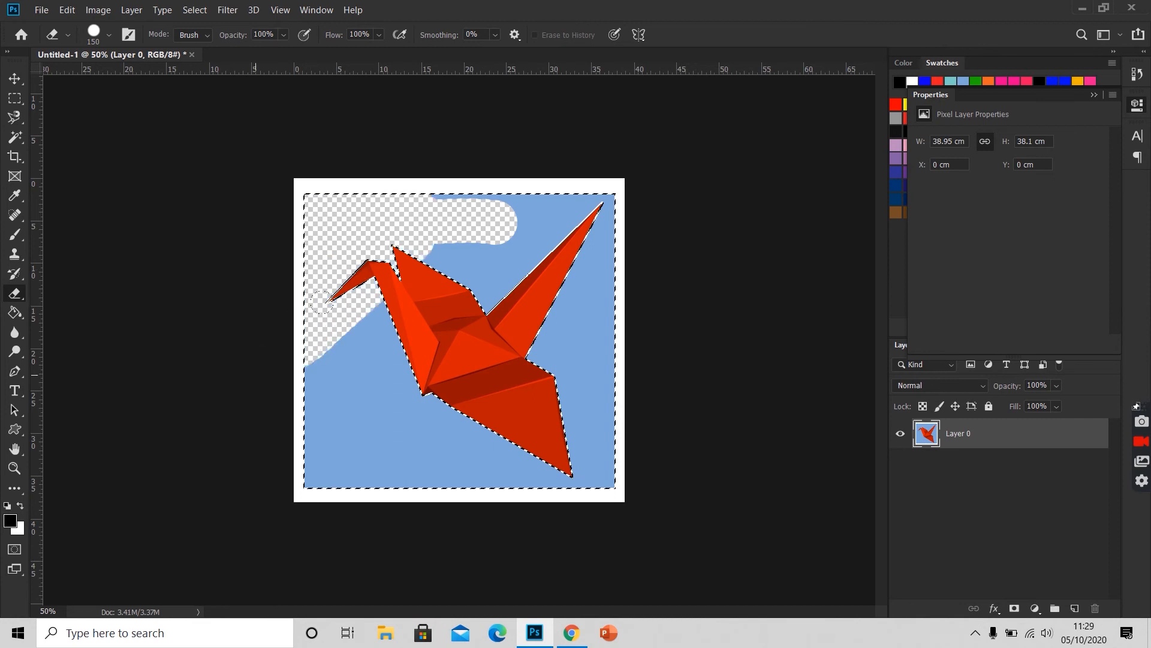
mouse_move(599, 165)
left_mouse_down()
mouse_move(548, 124)
mouse_move(426, 184)
left_mouse_up()
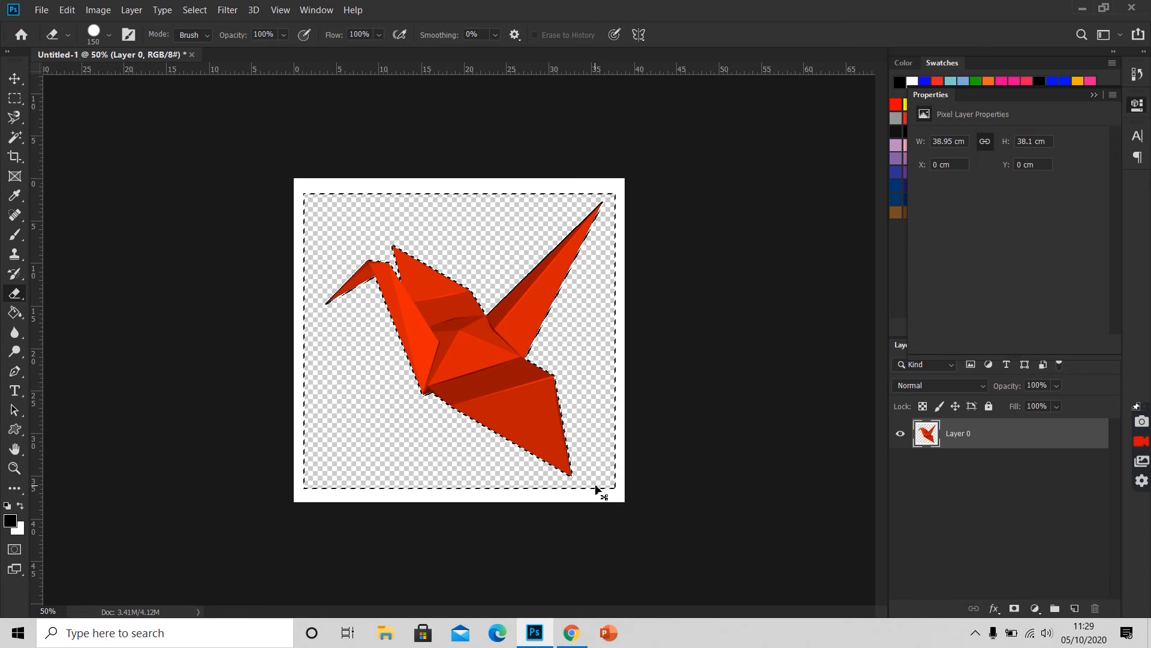
key("ctrl+z")
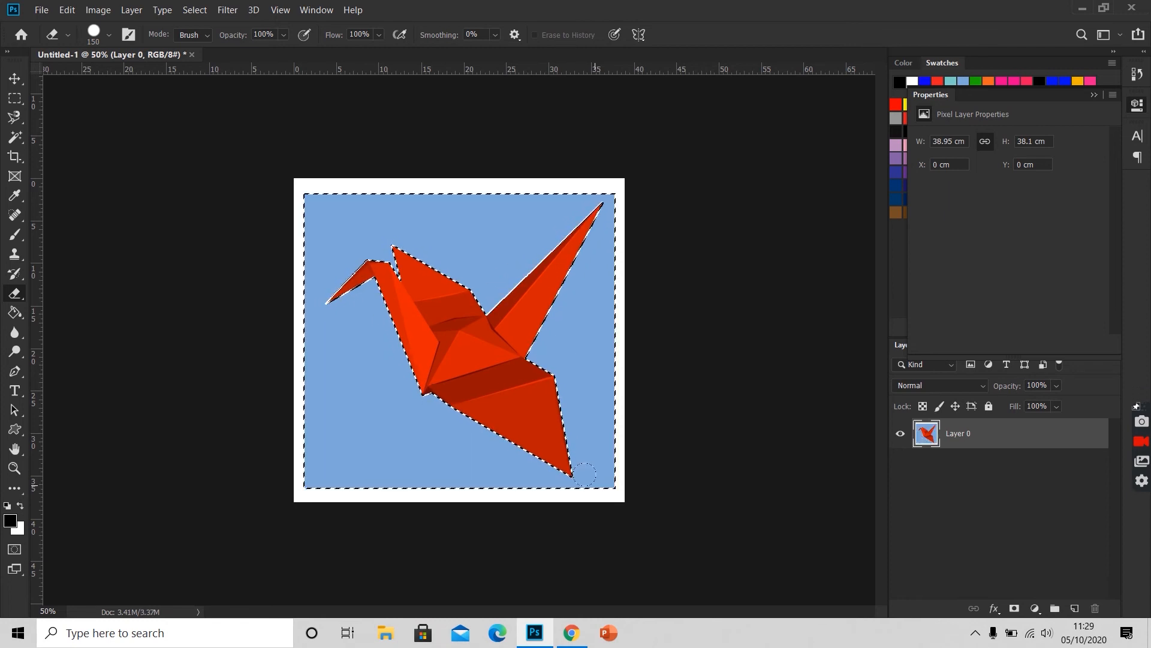
- Try erasing the selected blue around the crane with the Eraser at 40% hardness, undo the erasing and deselect
left_click(109, 36)
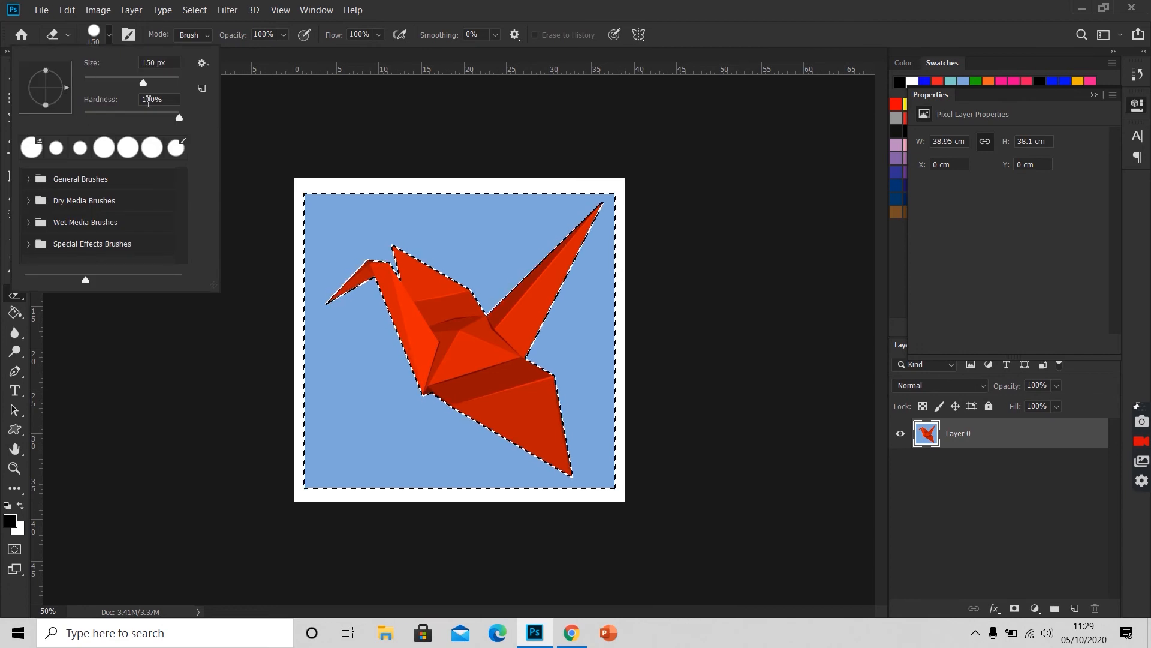
left_click_drag(179, 117, 122, 119)
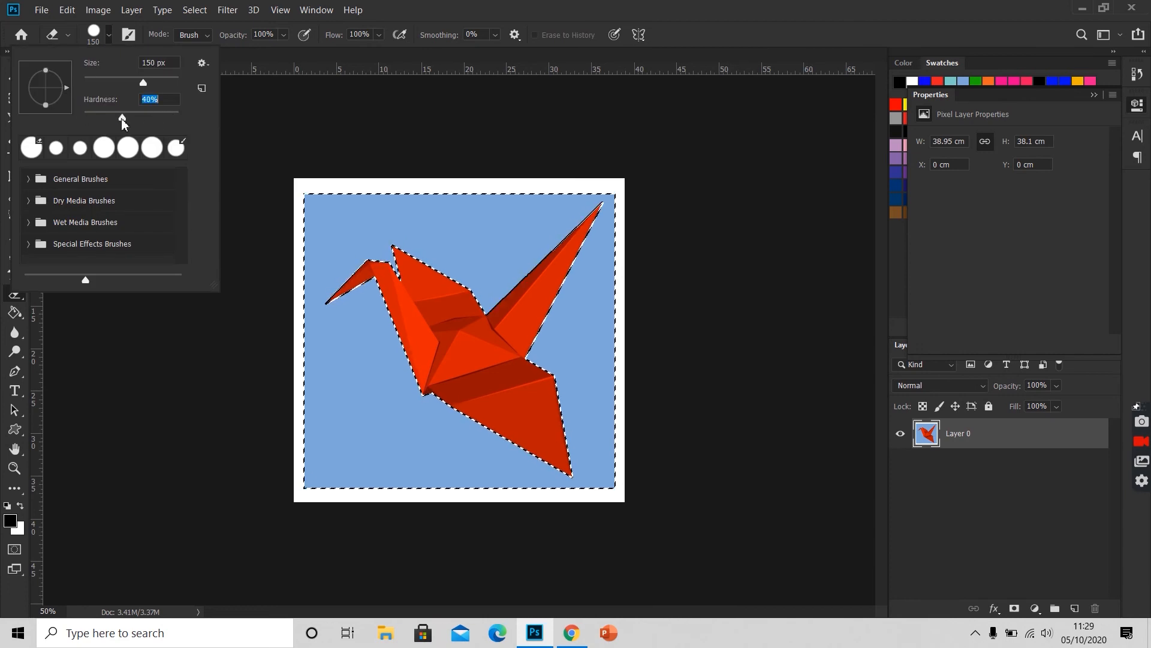
left_click(232, 112)
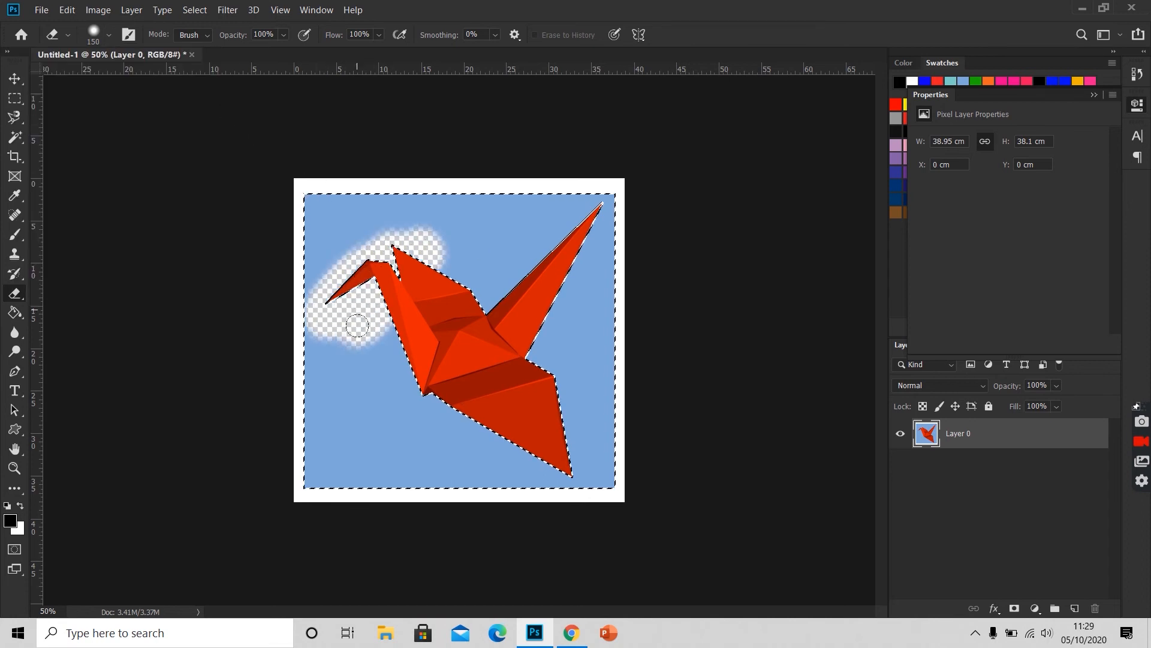
mouse_move(420, 391)
left_mouse_down()
mouse_move(504, 437)
mouse_move(473, 419)
mouse_move(544, 446)
mouse_move(554, 435)
mouse_move(517, 338)
mouse_move(552, 287)
mouse_move(572, 210)
mouse_move(493, 304)
mouse_move(492, 265)
mouse_move(434, 237)
mouse_move(516, 219)
mouse_move(458, 219)
left_mouse_up()
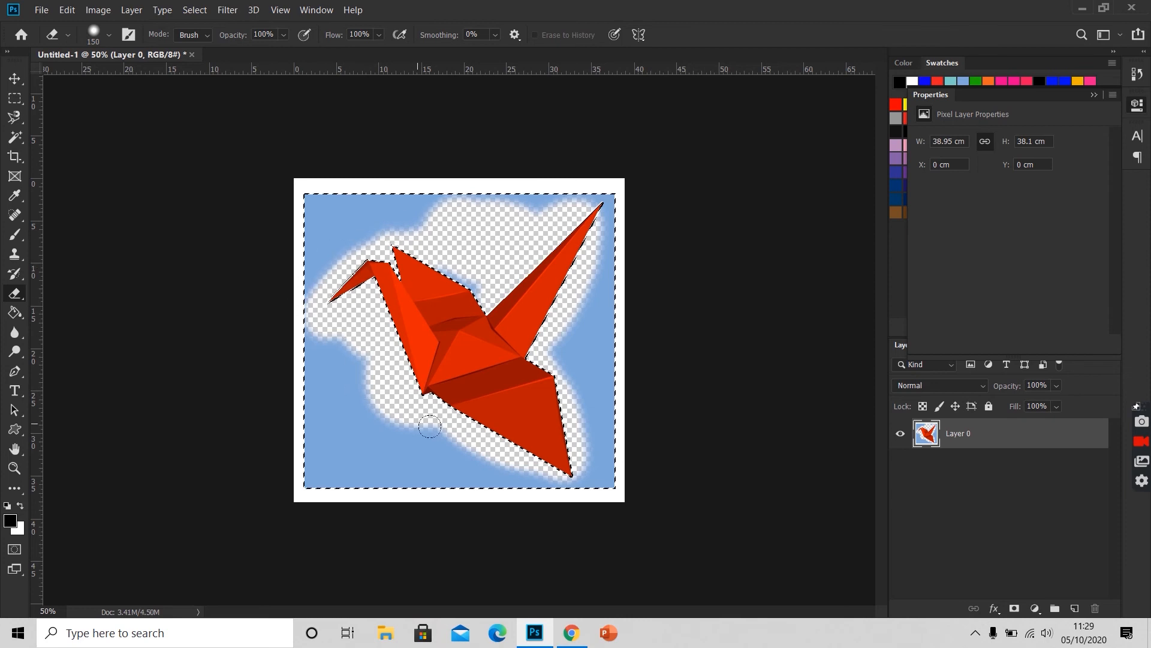
key("ctrl+z")
key("ctrl+d")
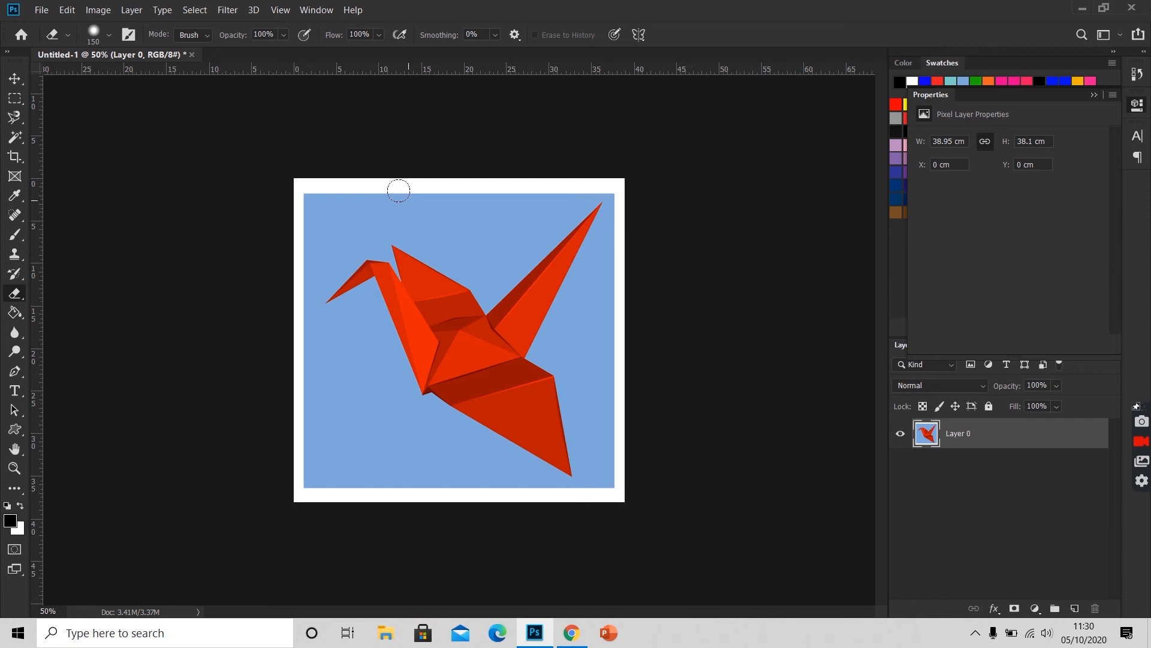
- Select the blue background with the Magic Wand and invert the selection
key("w")
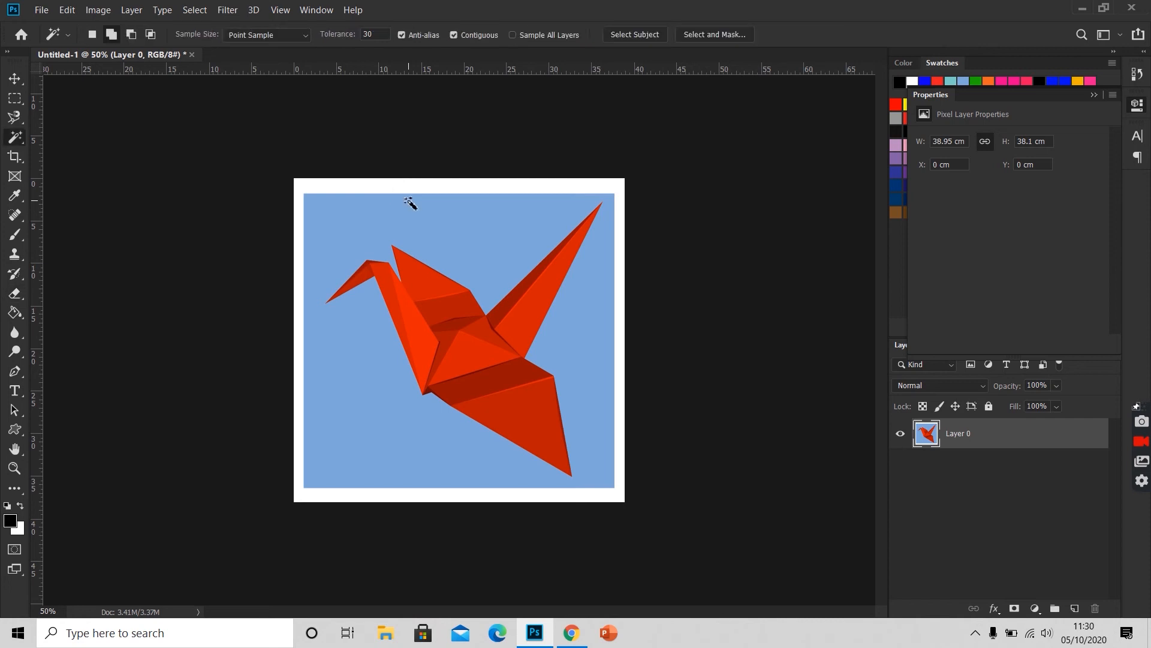
left_click(483, 252)
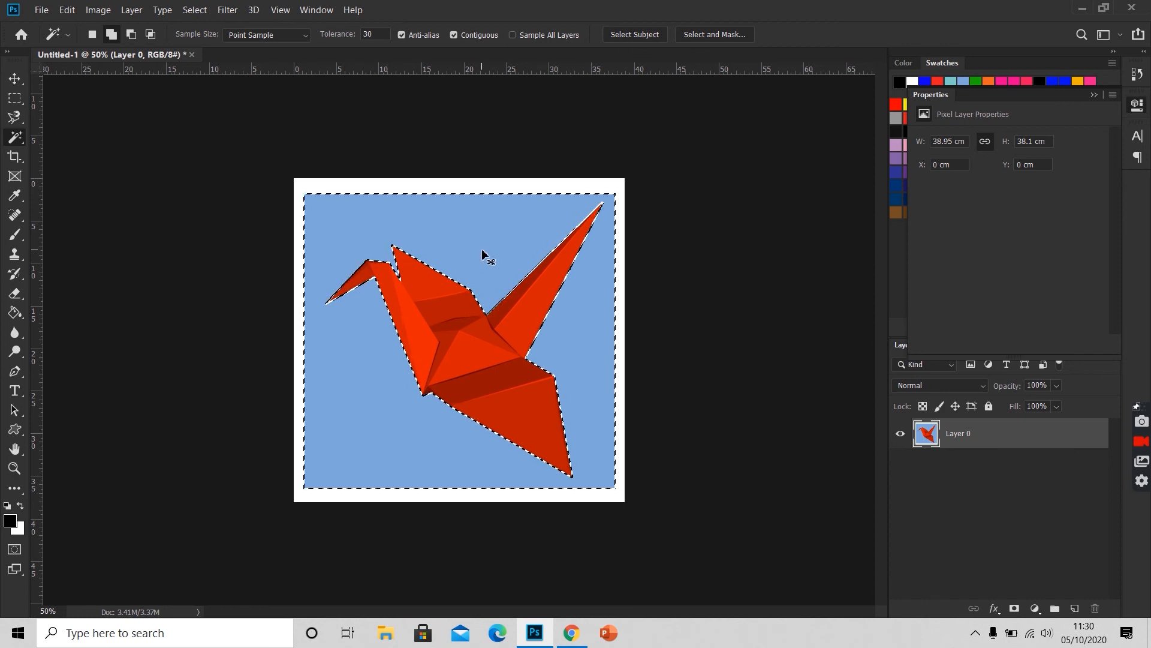
key("ctrl+shift+i")
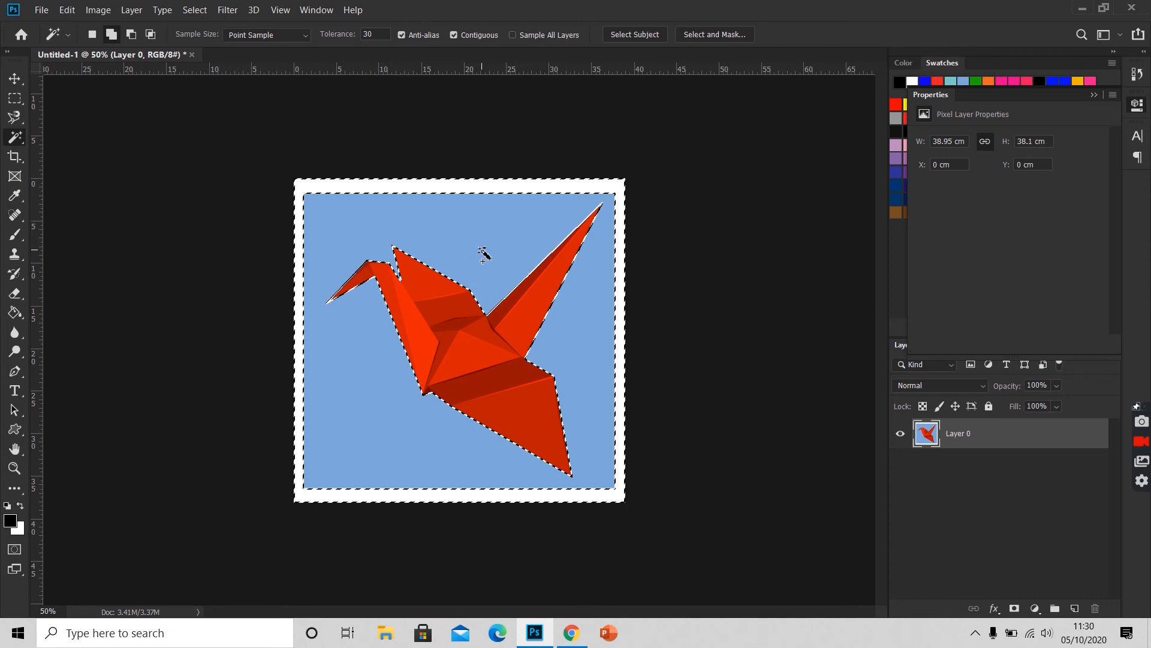
- Try moving the selected crane and white border slightly down with the Move tool, and undo the move
key("v")
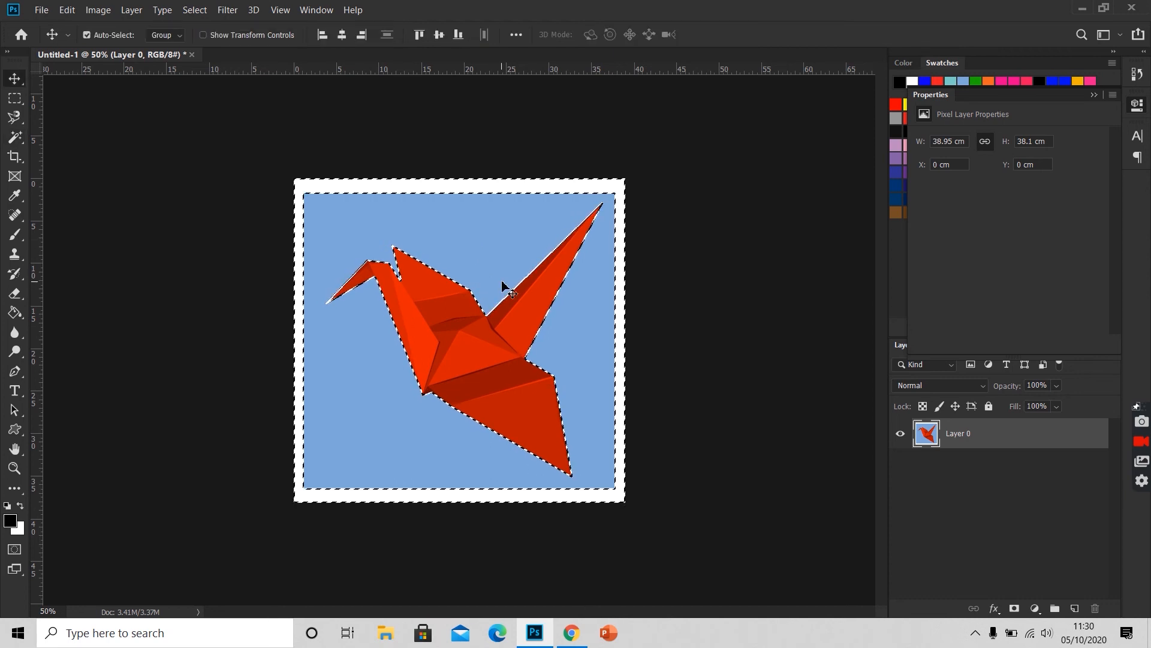
left_click_drag(459, 319, 457, 346)
key("ctrl+z")
- Subtract the white border from the selection with the Magic Wand, keeping only the crane selected
key("w")
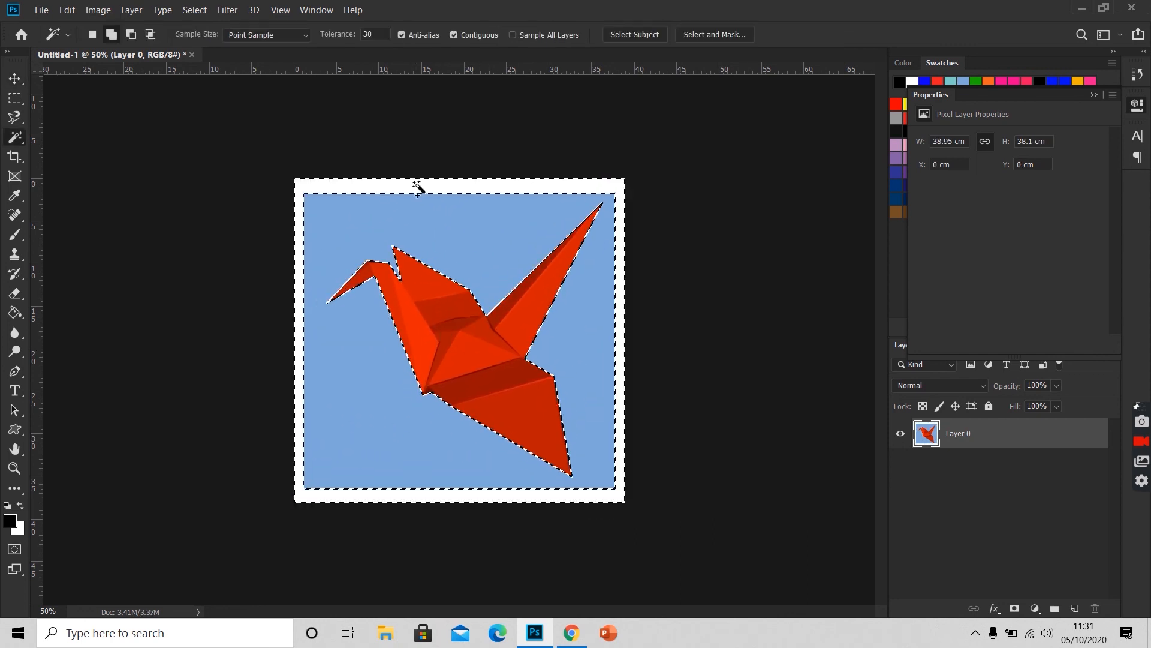
left_click(417, 184, "alt")
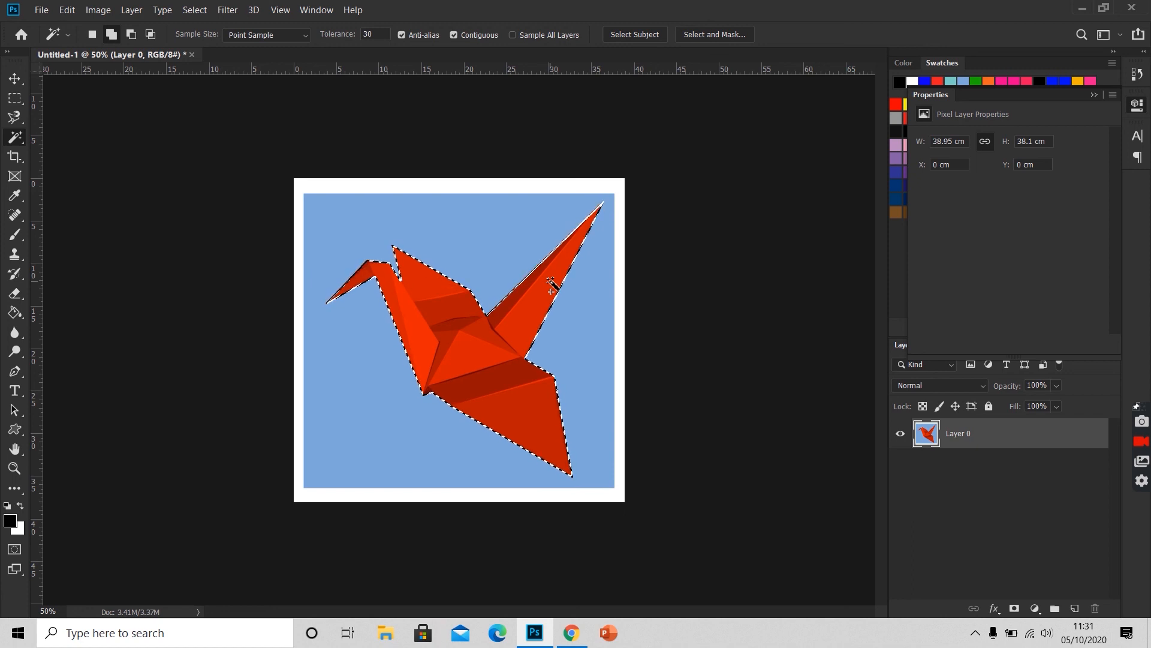
- Try moving the selected crane sideways with the Move tool, and undo the move
key("v")
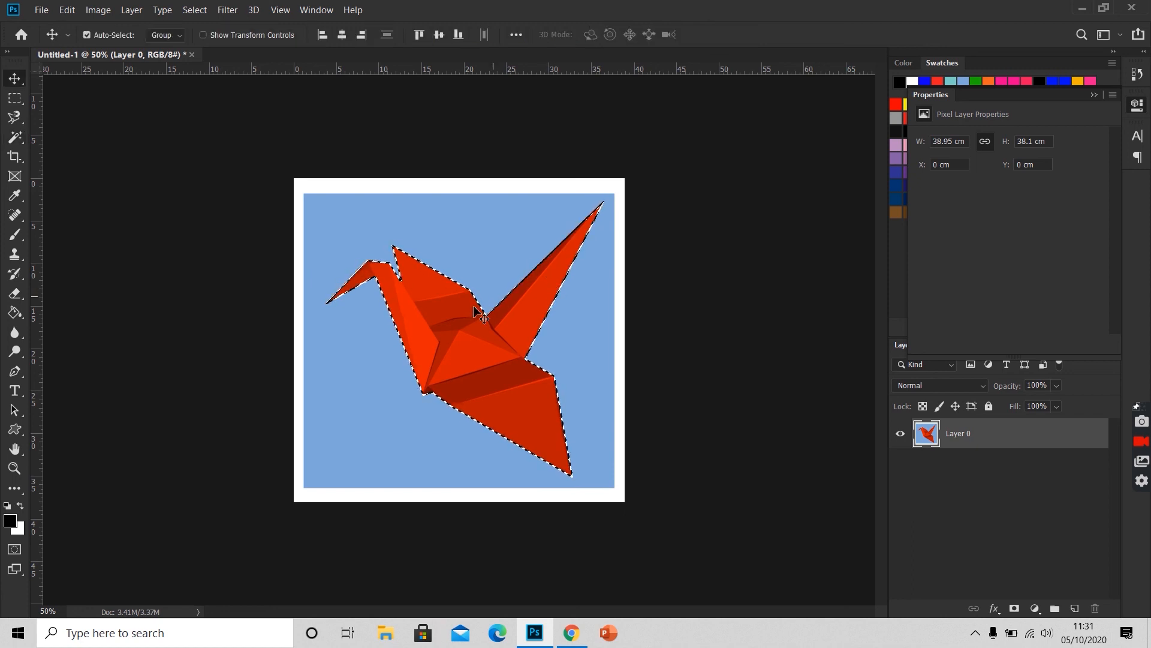
left_click_drag(490, 327, 447, 329)
key("ctrl+z")
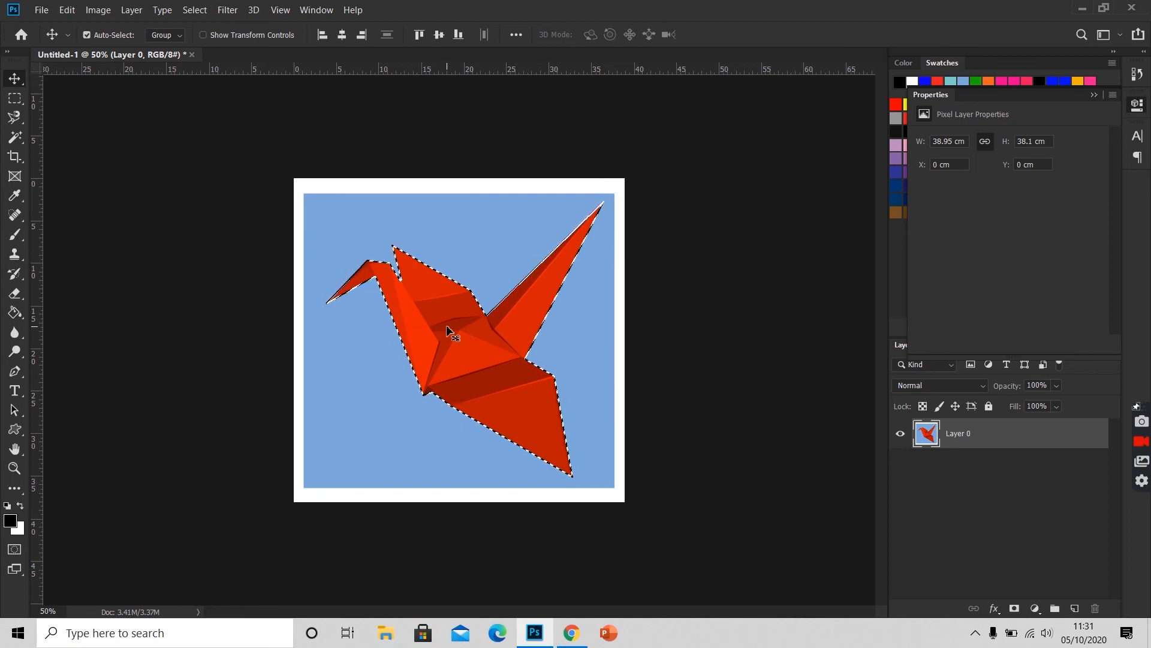
- Add a layer mask to Layer 0 from the crane selection and move the masked crane slightly up and to the left
left_click(1016, 609)
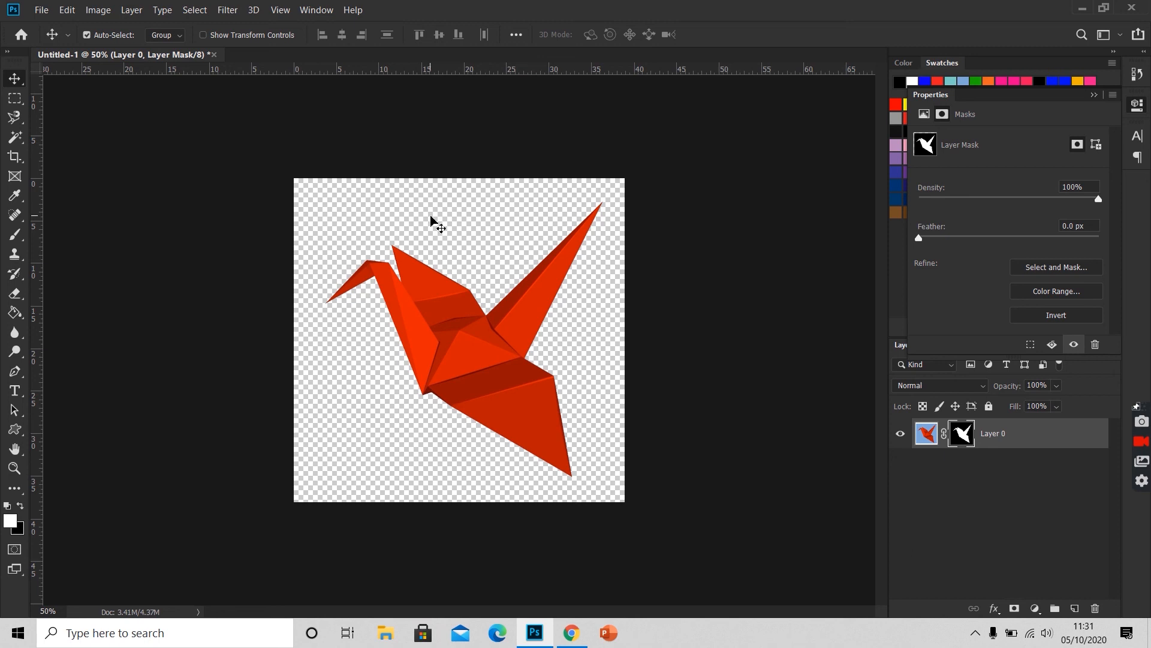
left_click_drag(453, 308, 442, 340)
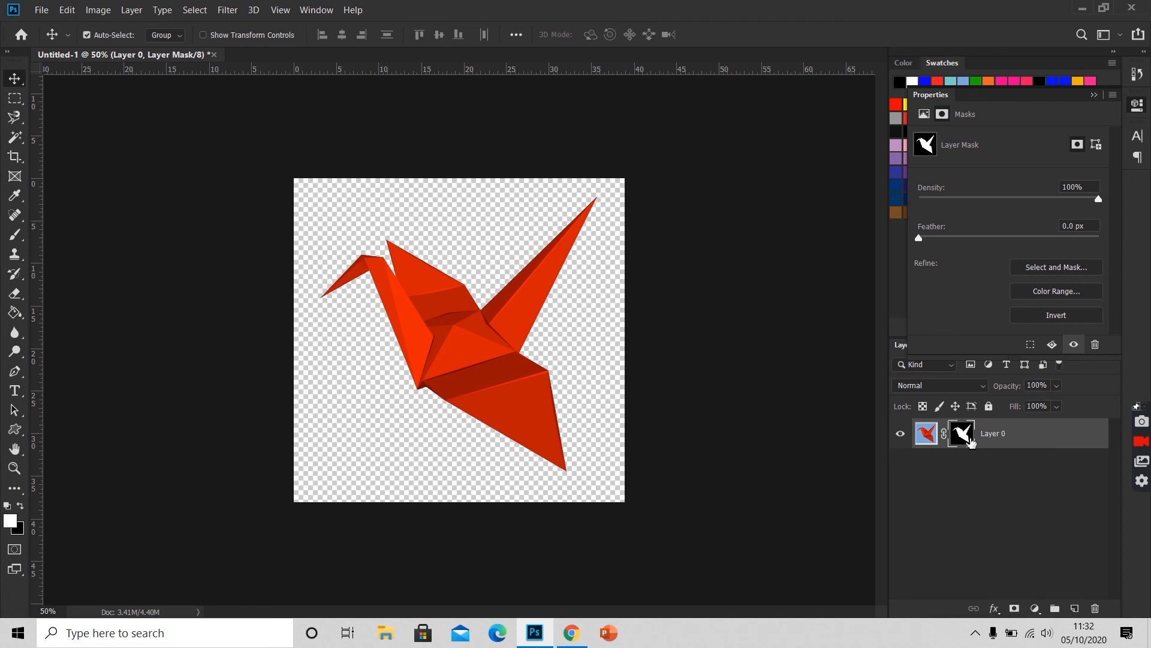
- Switch to the Brush tool, disable Layer 0's mask to show the full image, and enable the mask again
key("b")
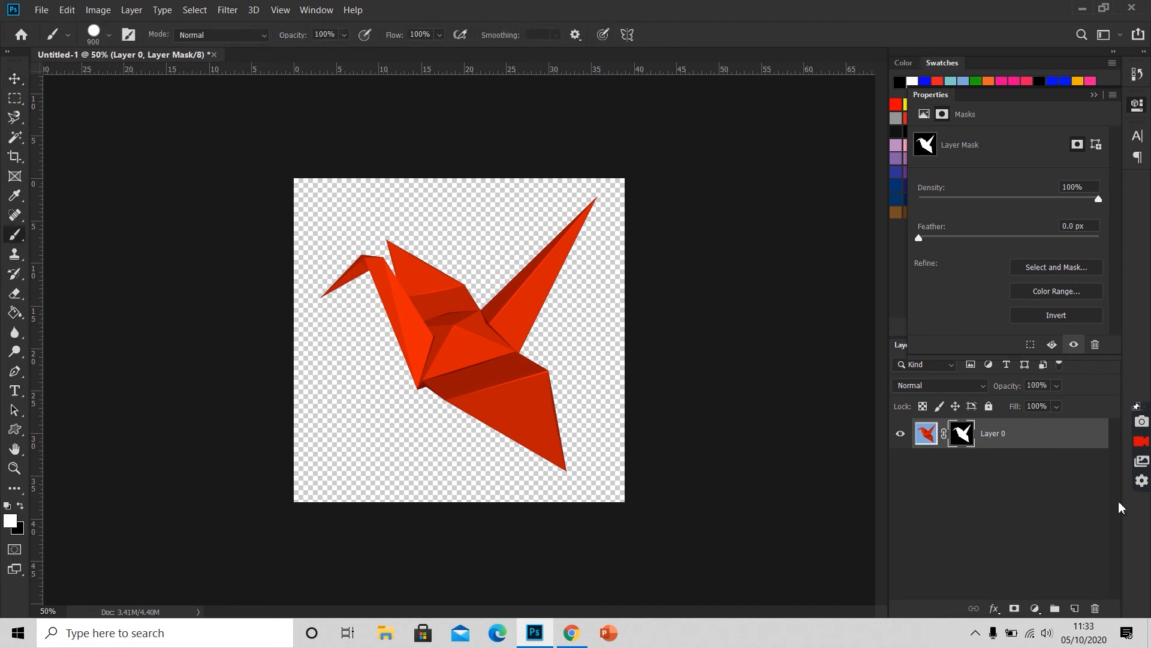
right_click(964, 440)
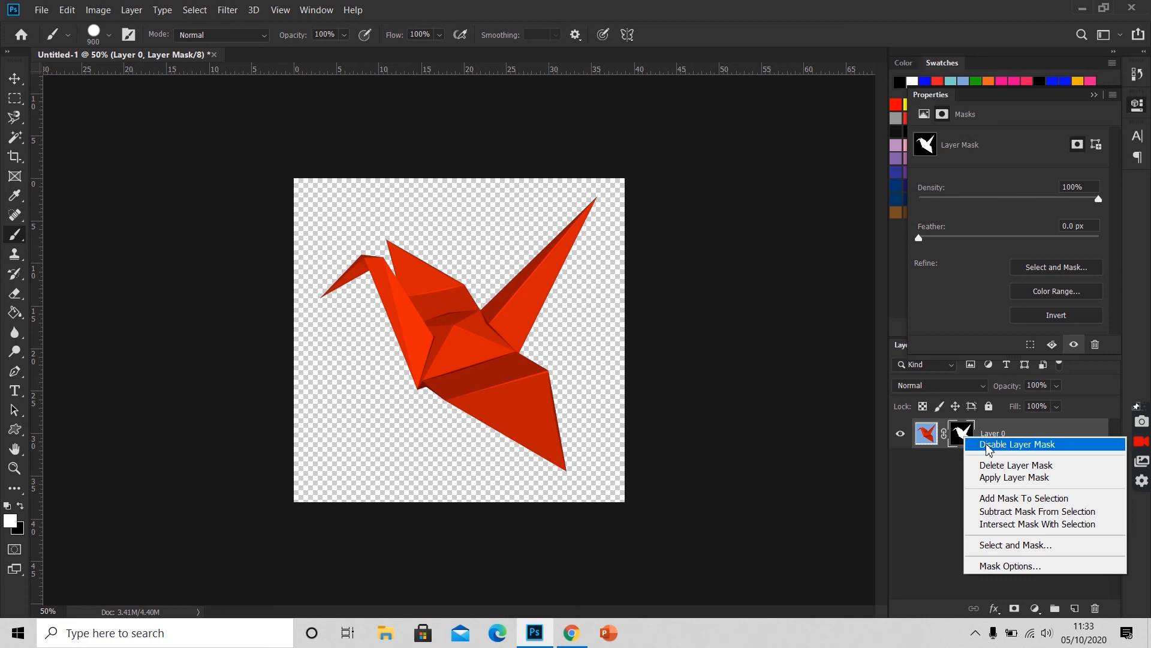
left_click(992, 448)
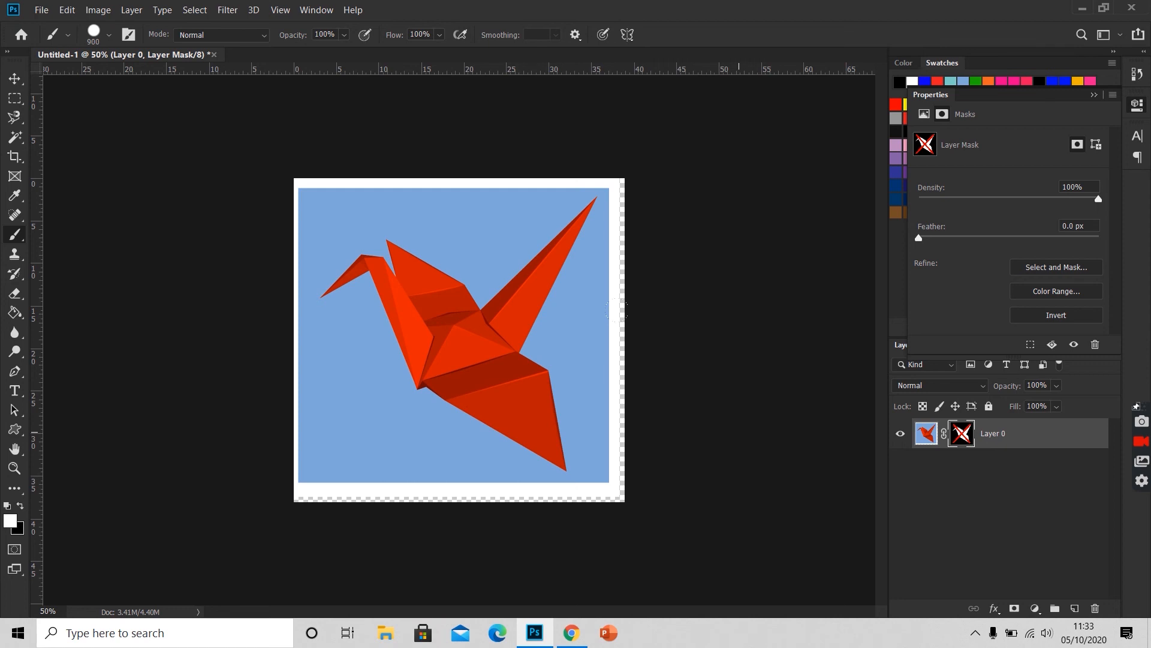
left_click(962, 434, "shift")
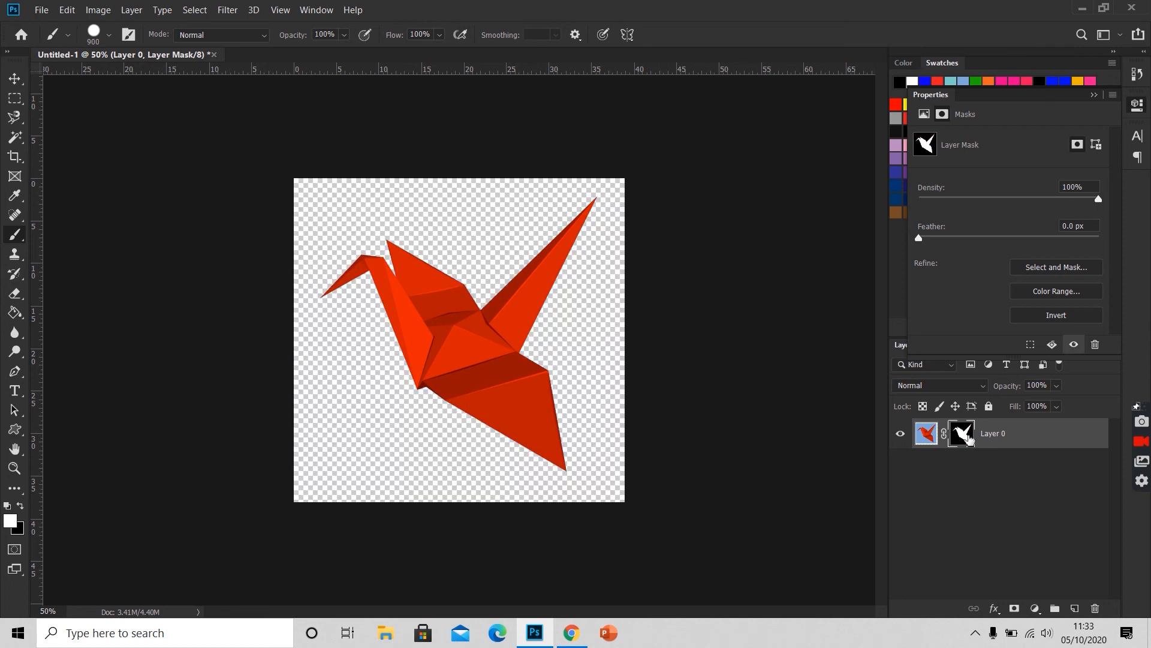